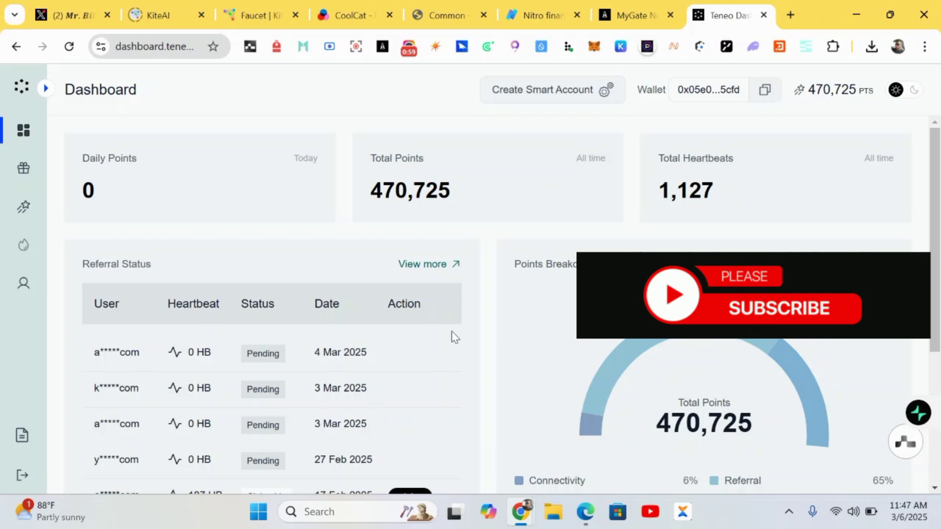
Open the Smart Account requirements and connect the linked wallet to the dashboard
{"action": "left_click", "coordinate": [578, 97]}
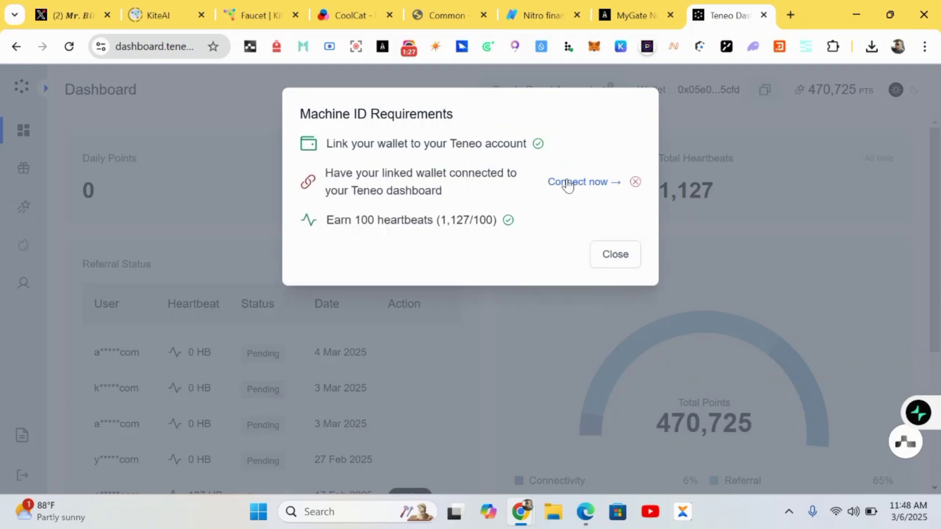
{"action": "left_click", "coordinate": [567, 182]}
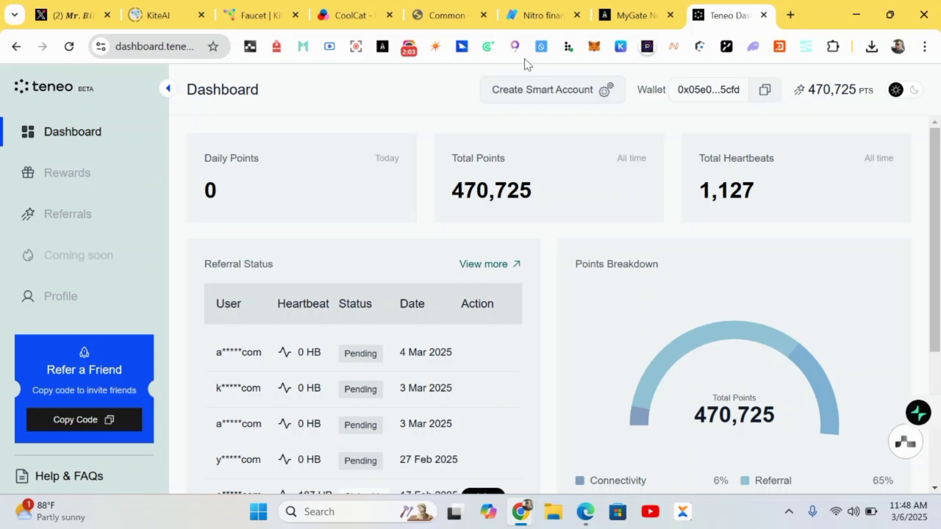
Recheck the Machine ID requirements, connect the wallet, and close the dialog once all are met
{"action": "left_click", "coordinate": [557, 93]}
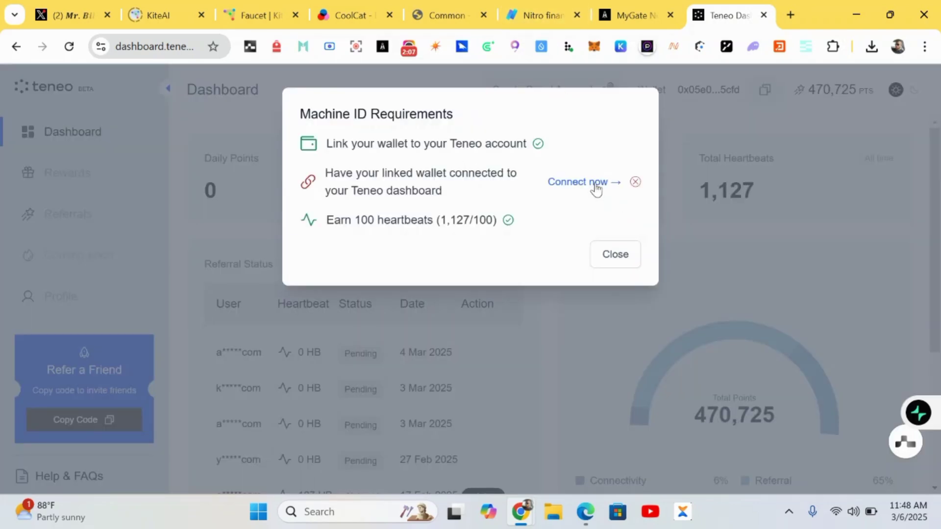
{"action": "left_click", "coordinate": [595, 188]}
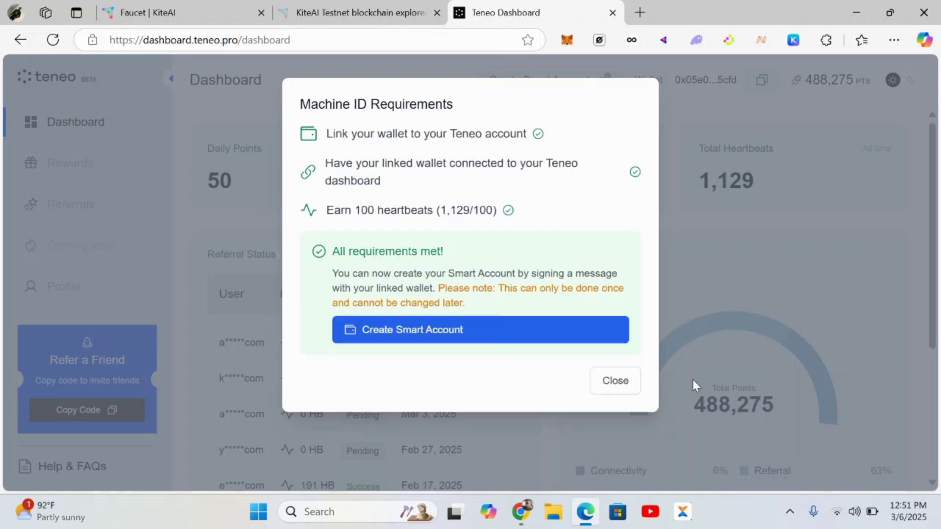
{"action": "left_click", "coordinate": [615, 388]}
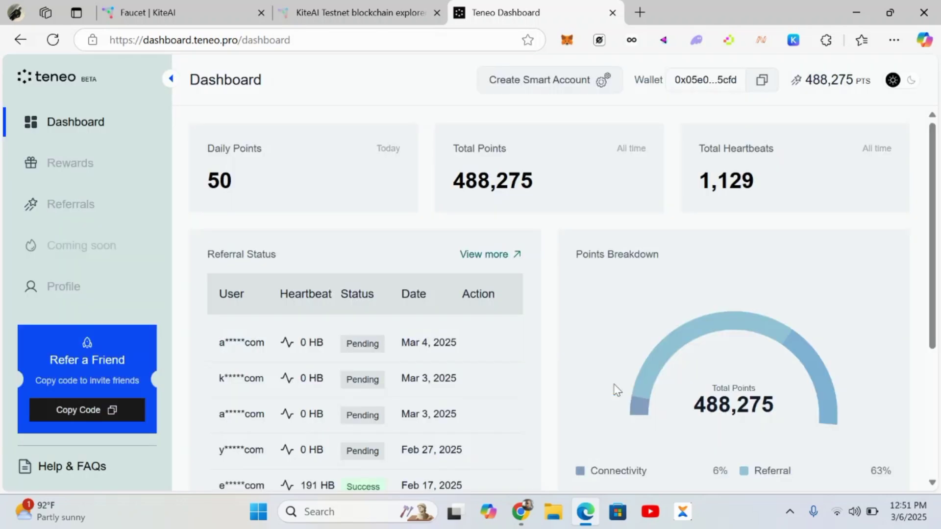